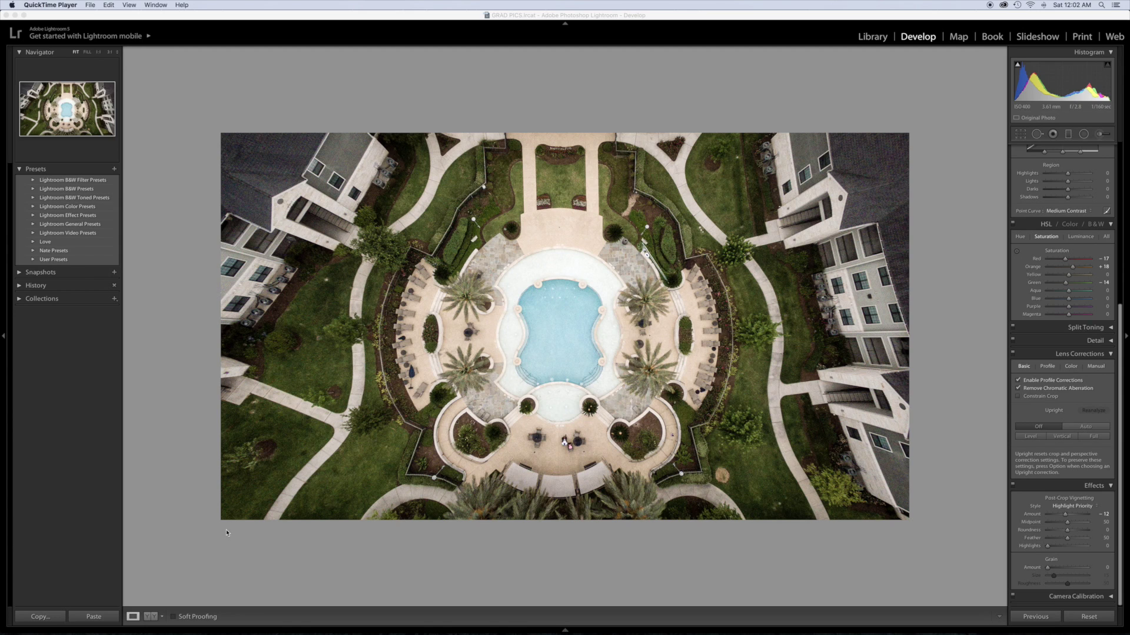
Switch to Final Cut Pro and return the playhead to the start of the open project's timeline.
key("super+Tab")
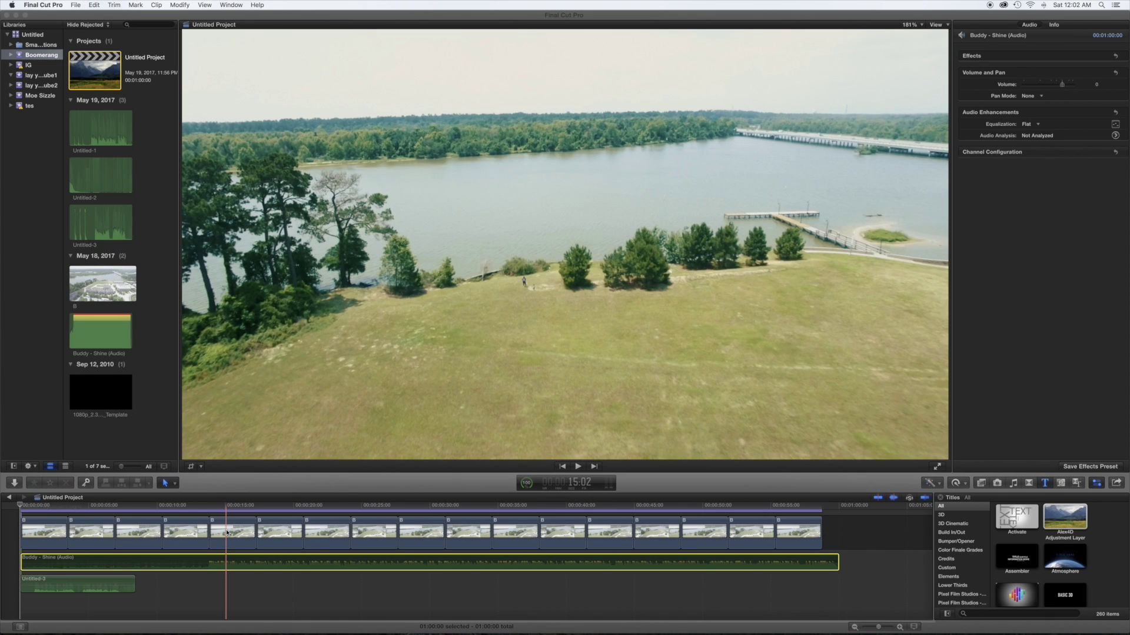
scroll(227, 533, "right", 1)
scroll(227, 533, "down", 1)
left_click_drag(63, 506, 27, 493)
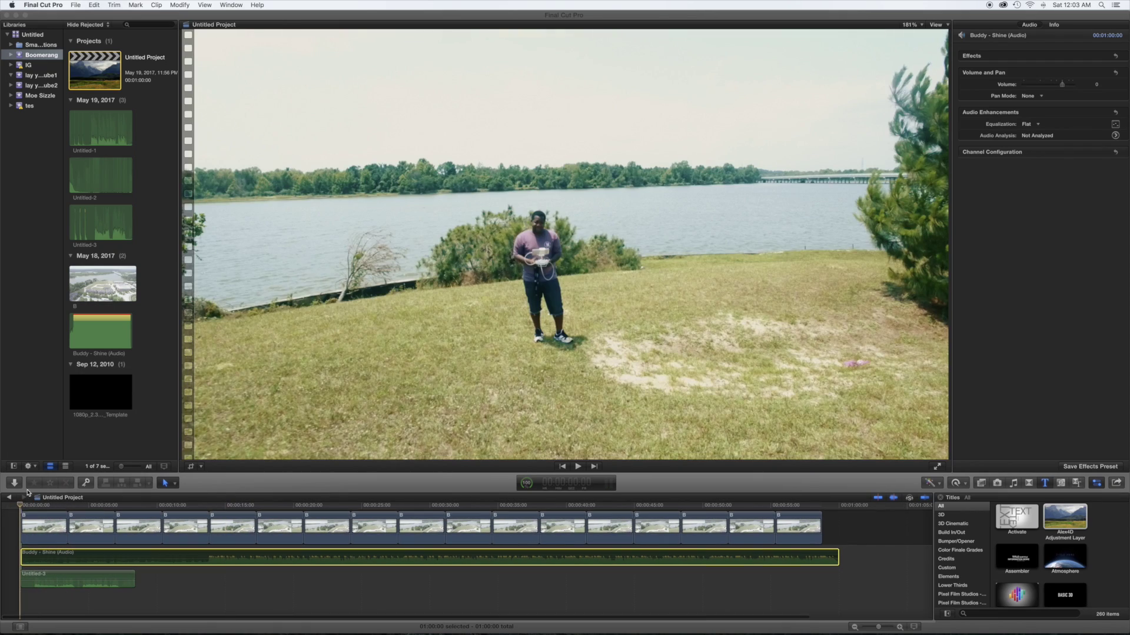
Create the event 5-20-17 in the Untitled library, including a new 1080p HD 1920x1080 project at 23.98p.
left_click(76, 5)
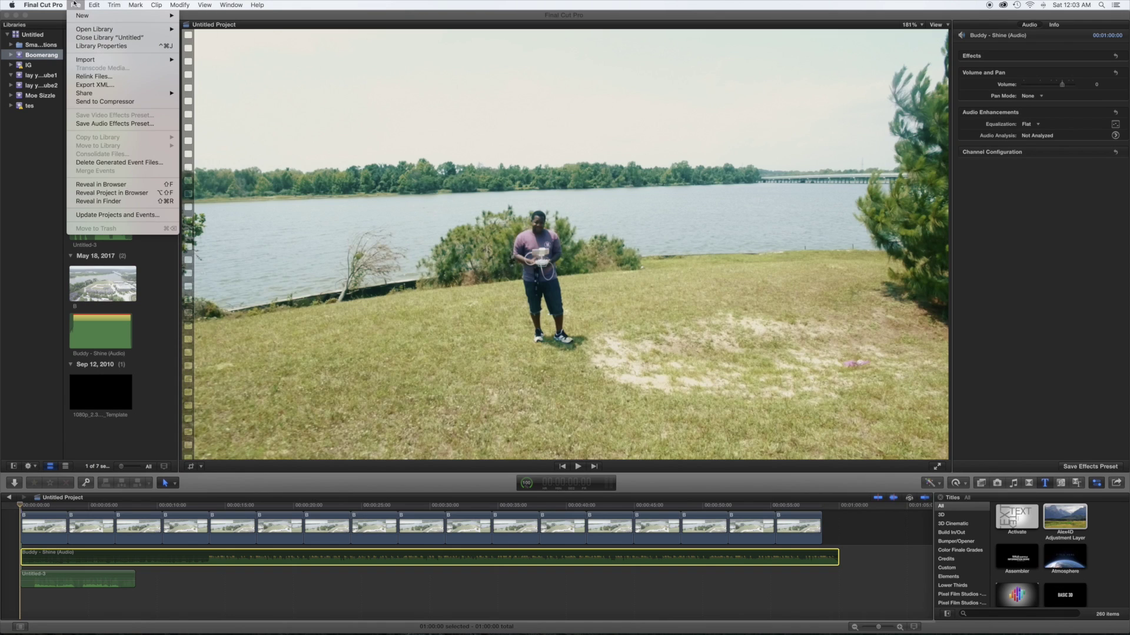
mouse_move(82, 15)
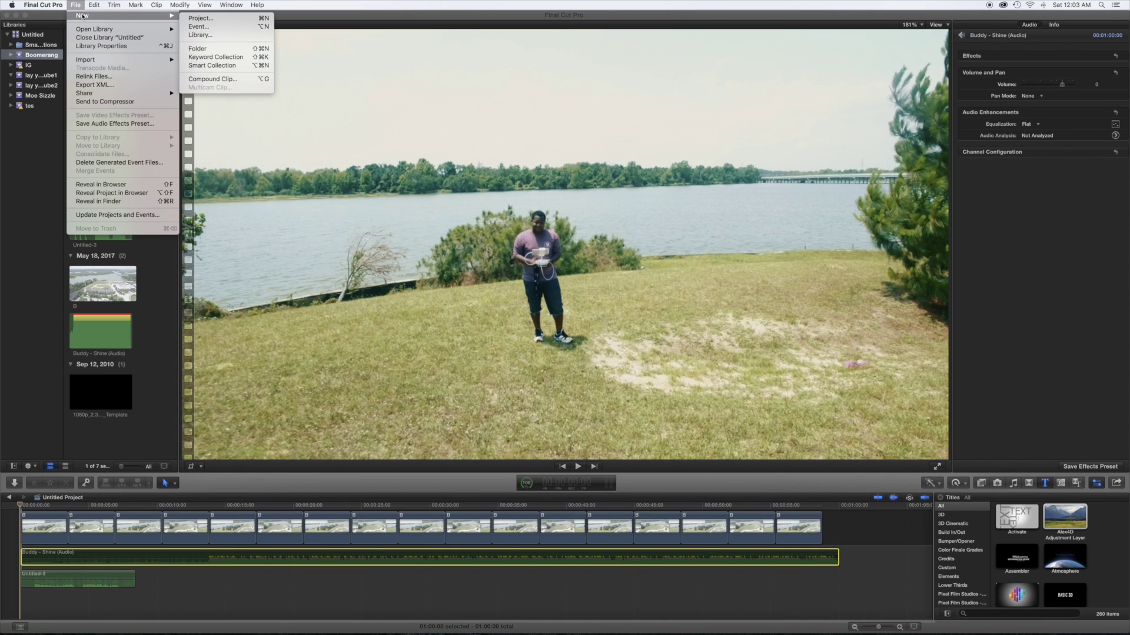
left_click(199, 26)
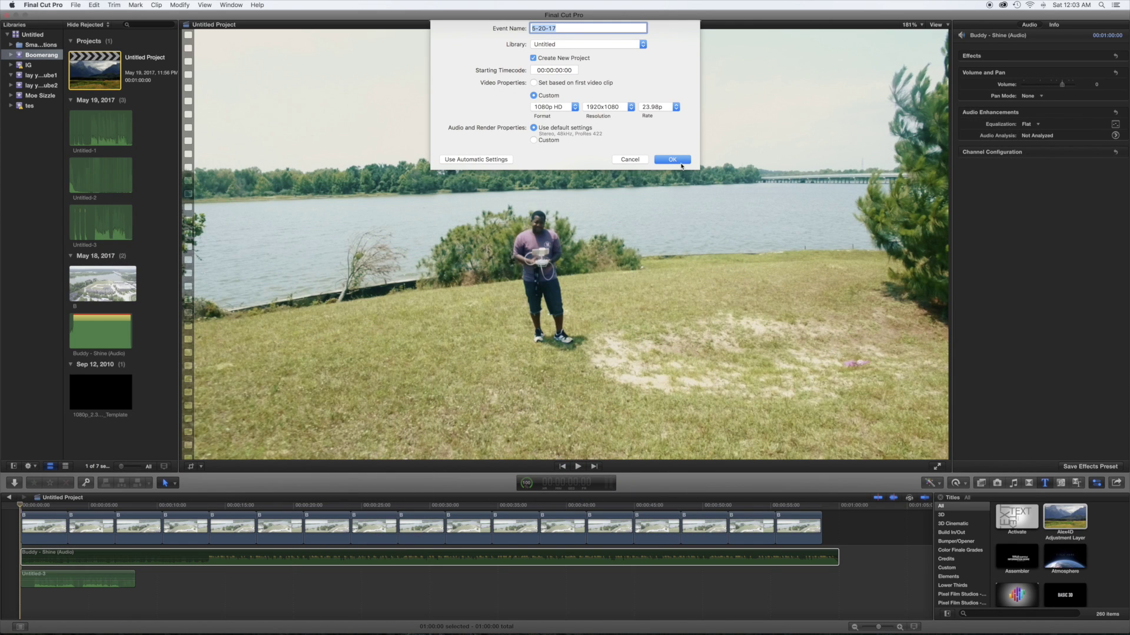
left_click(675, 160)
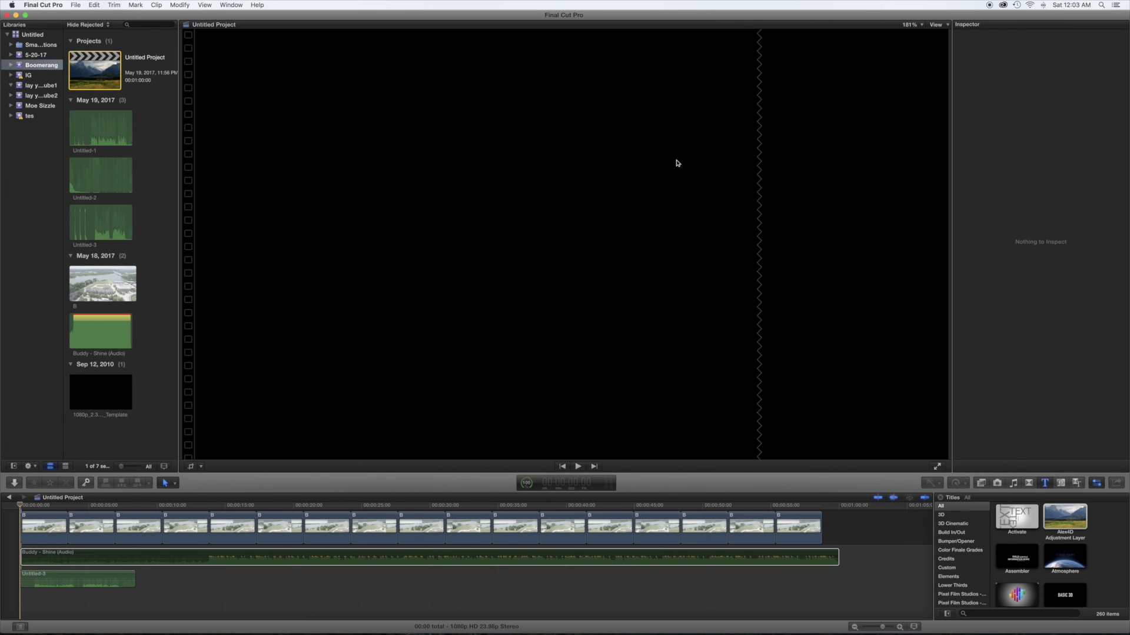
Connect the full aerial clip B from the May 18, 2017 group to the start of the empty timeline.
left_click(94, 291)
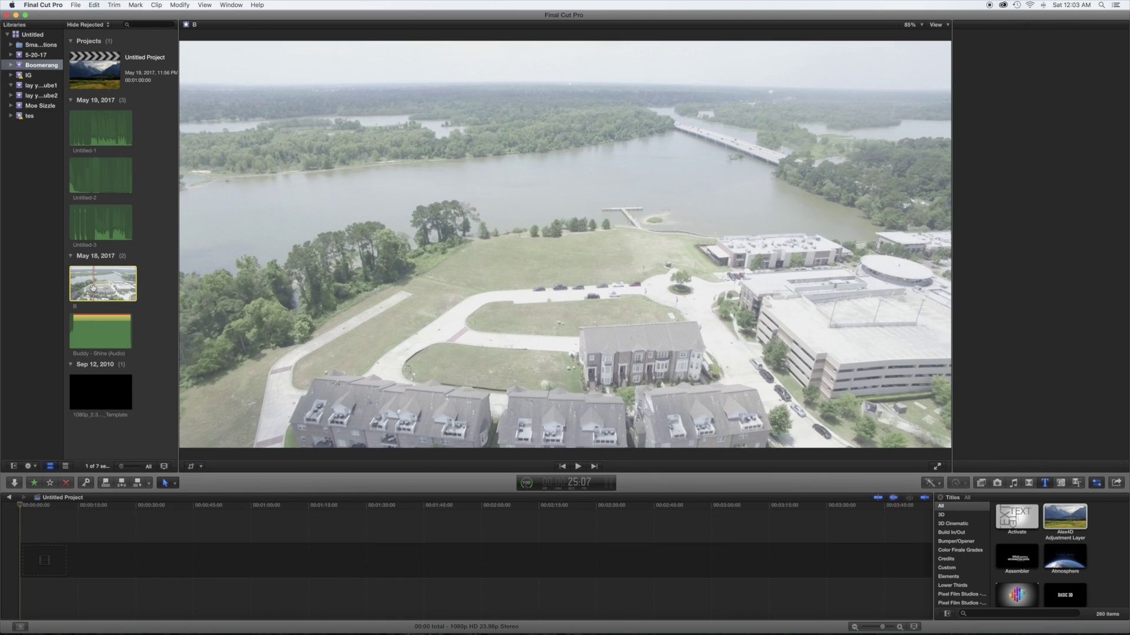
key("q")
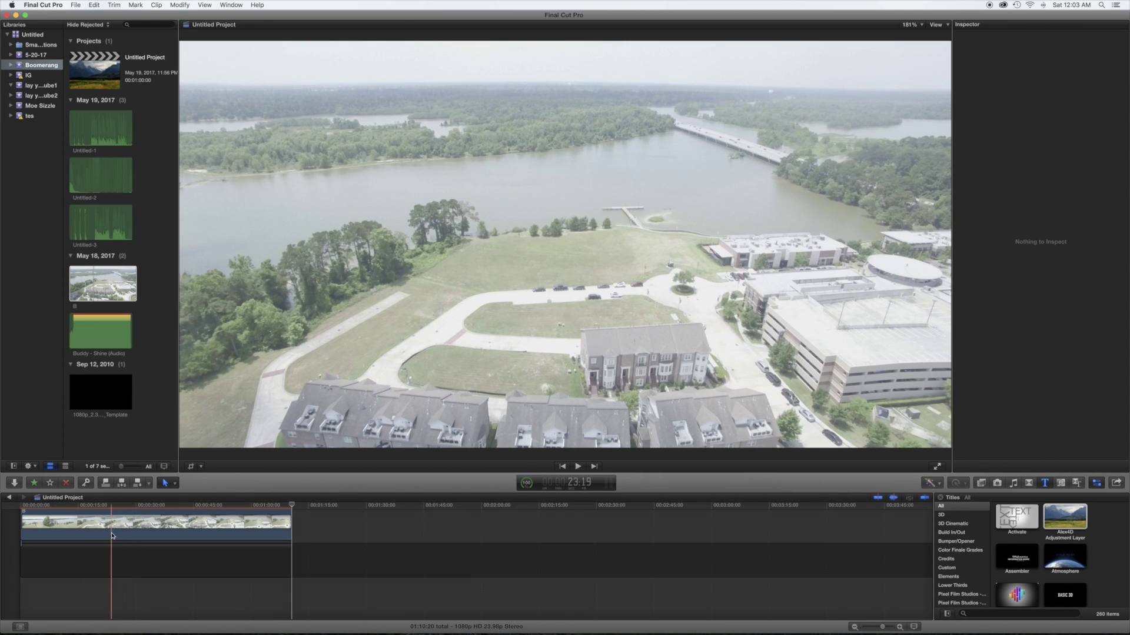
left_click_drag(137, 507, 88, 511)
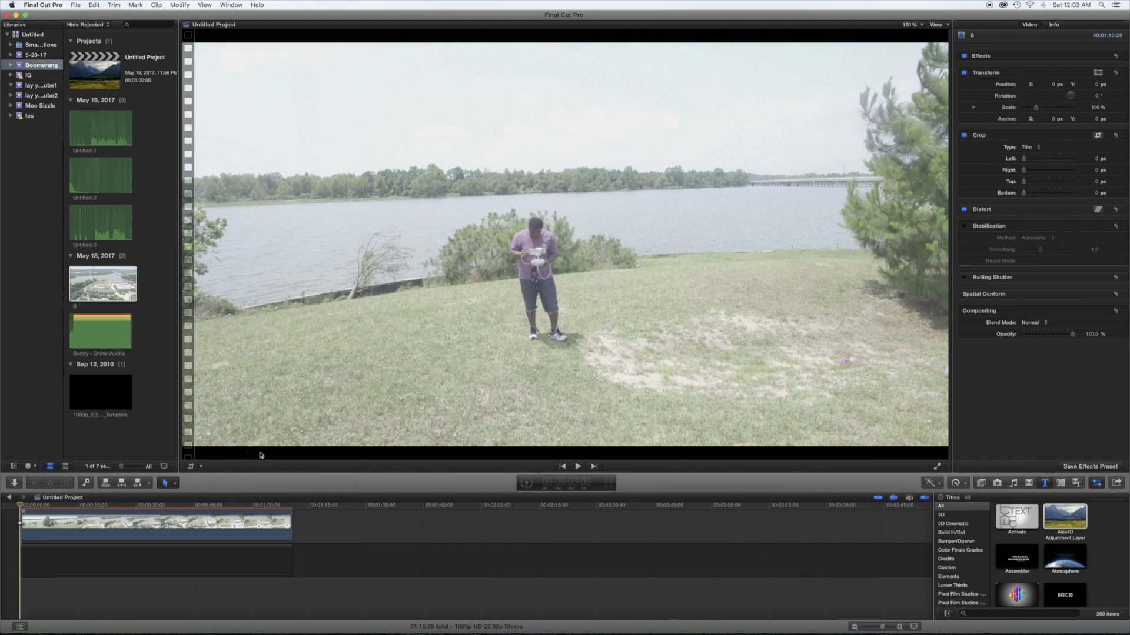
Scale the timeline clip to about 106% so the footage fills the frame without black bars.
left_click(172, 541)
left_click(65, 508)
left_click_drag(58, 510, 19, 511)
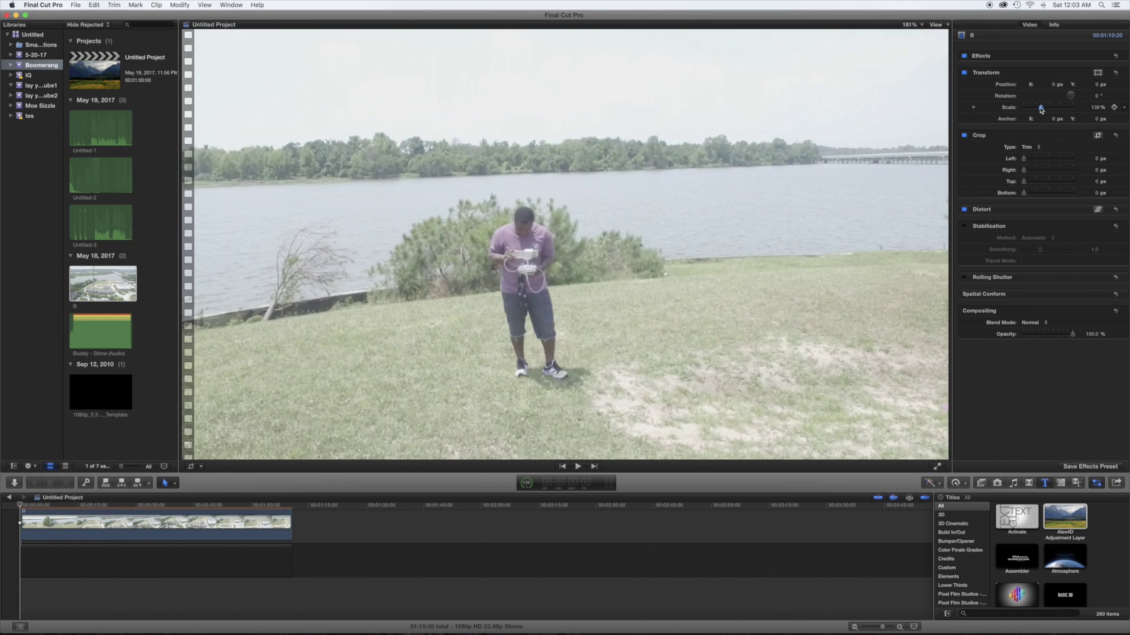
left_click_drag(1041, 109, 1037, 110)
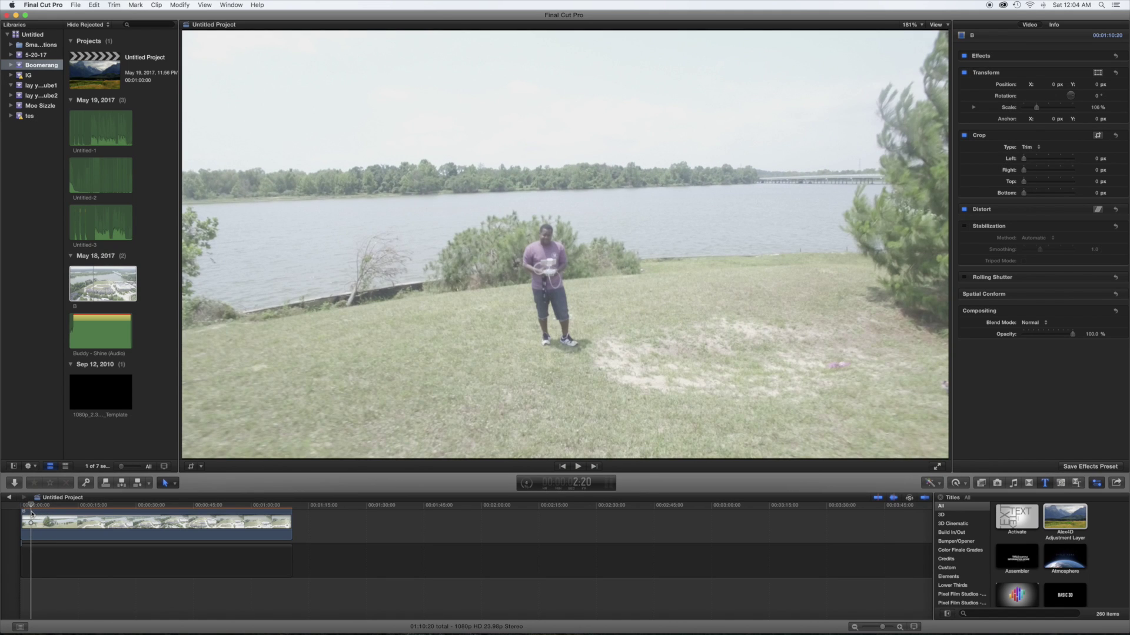
Trim the beginning of clip B to about 2:18, where the drone is about to pull away.
key("i")
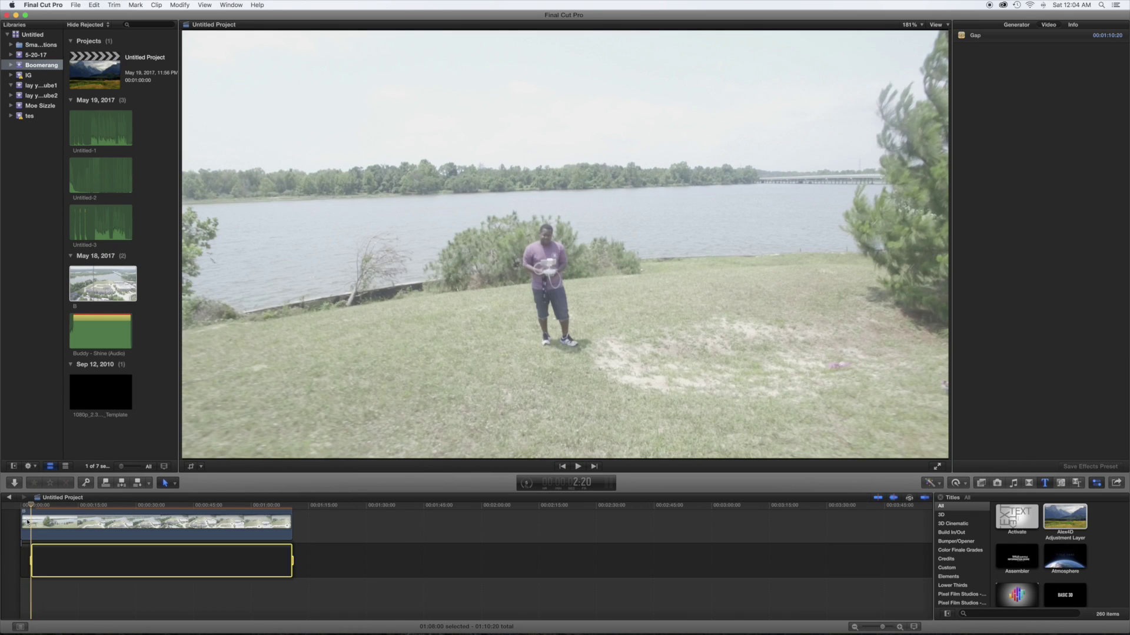
left_click(23, 523)
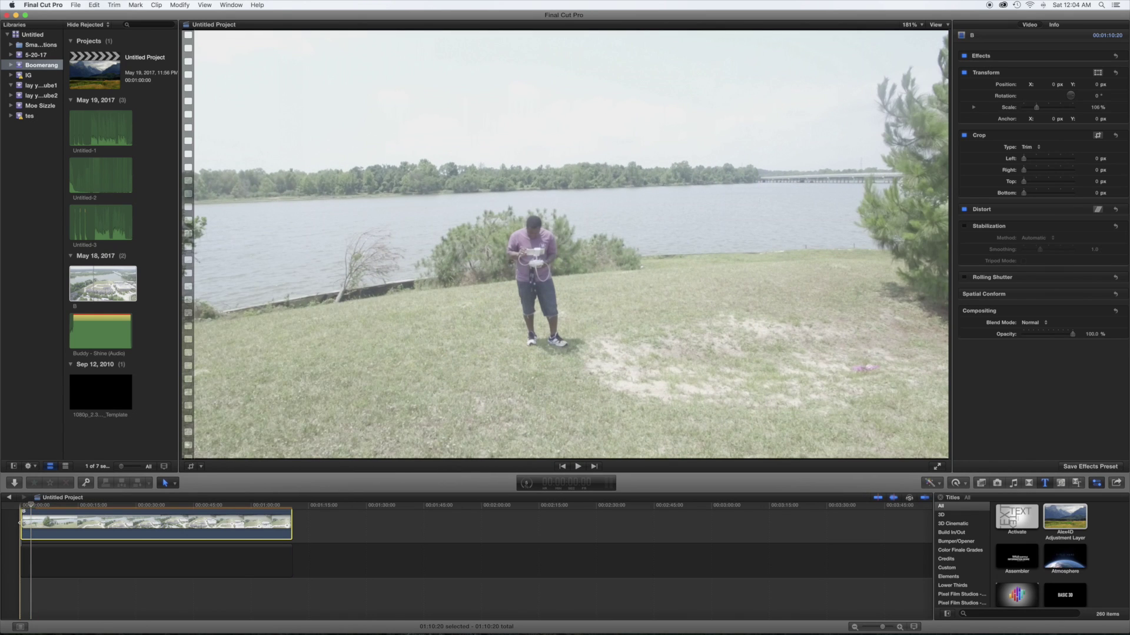
left_click(31, 506)
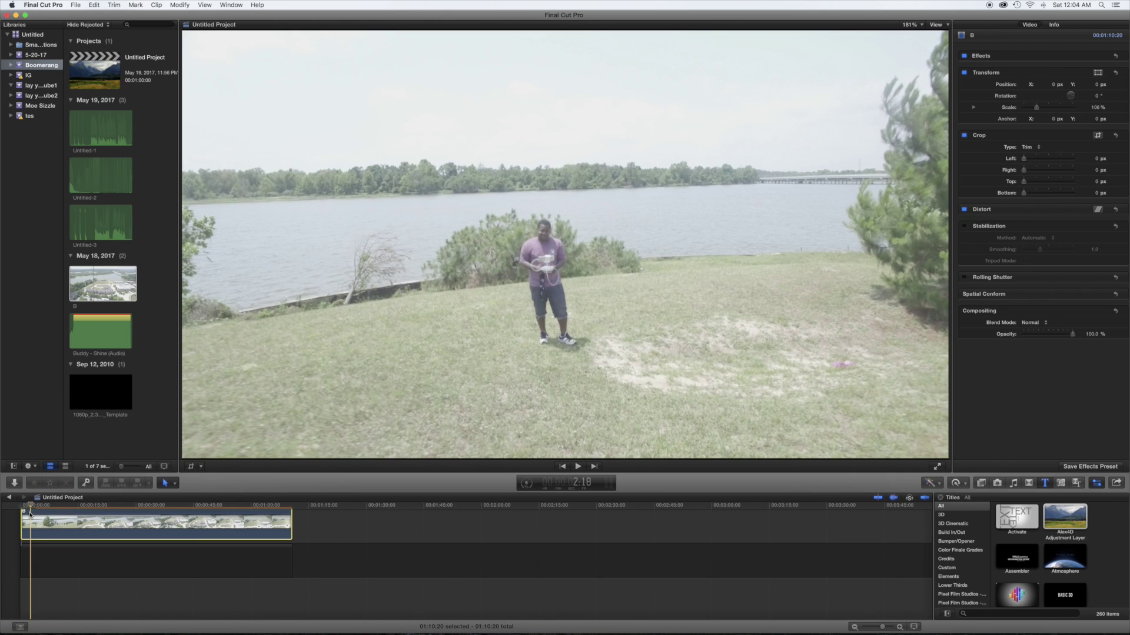
left_click(20, 526)
left_click_drag(21, 523, 31, 522)
Find the end of the wanted footage, split clip B at about 27:19, and delete the remainder.
key("space")
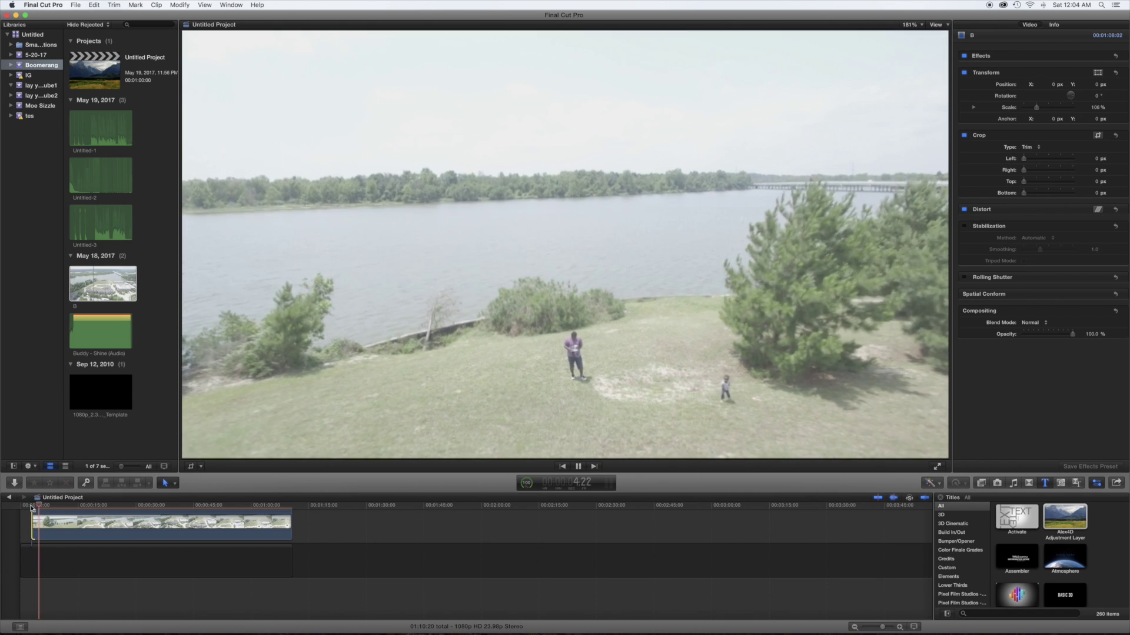
left_click_drag(51, 508, 135, 506)
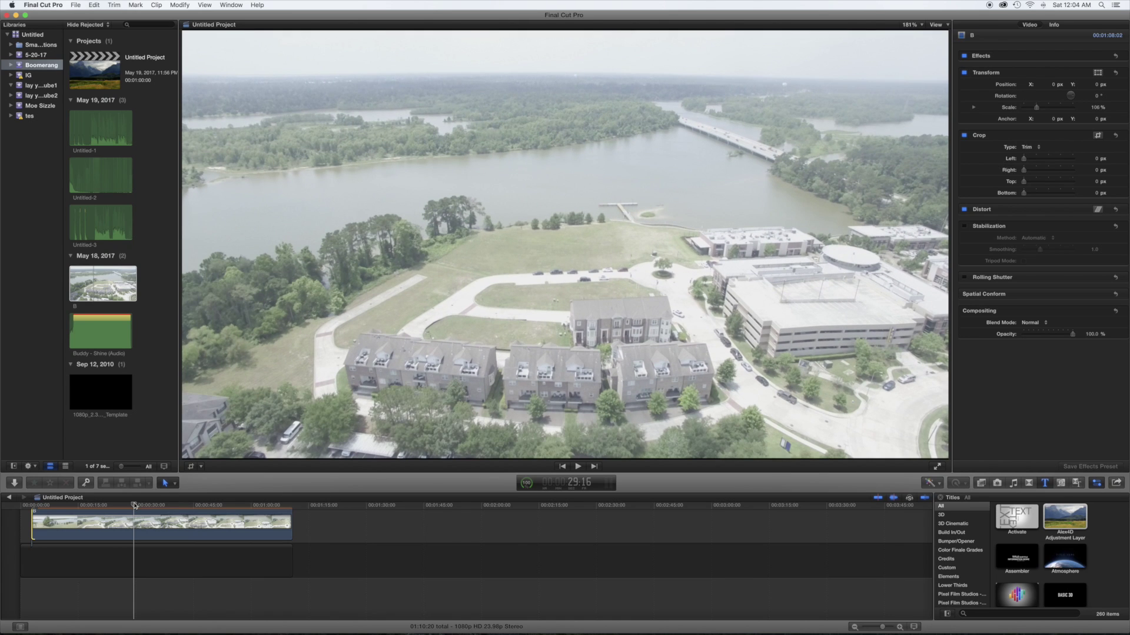
left_click(134, 519)
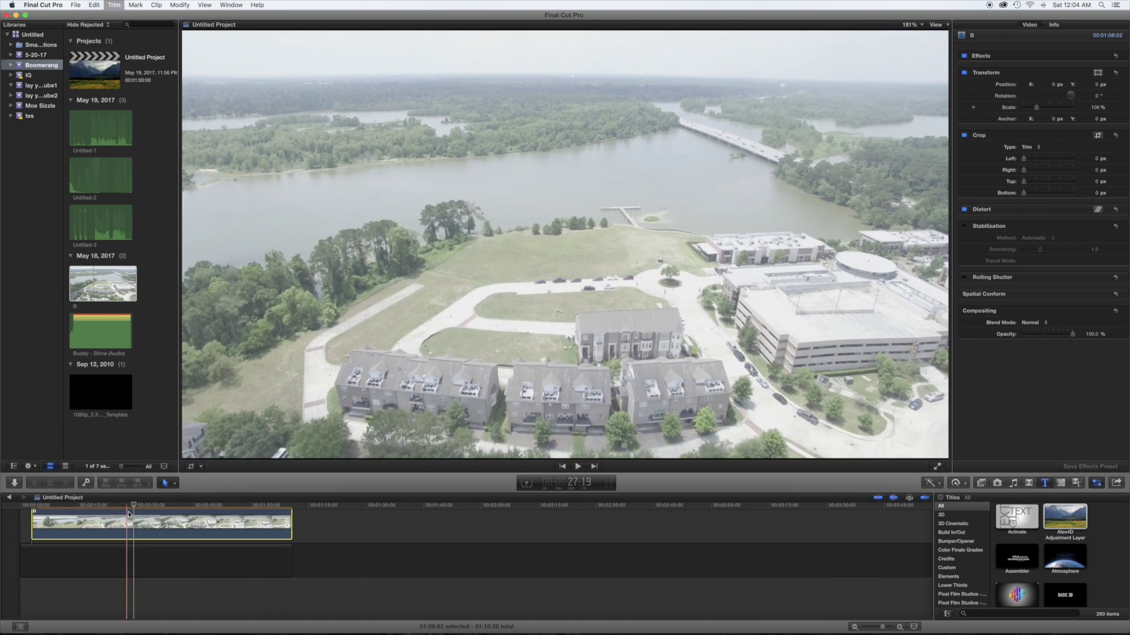
key("super+b")
left_click(174, 531)
key("BackSpace")
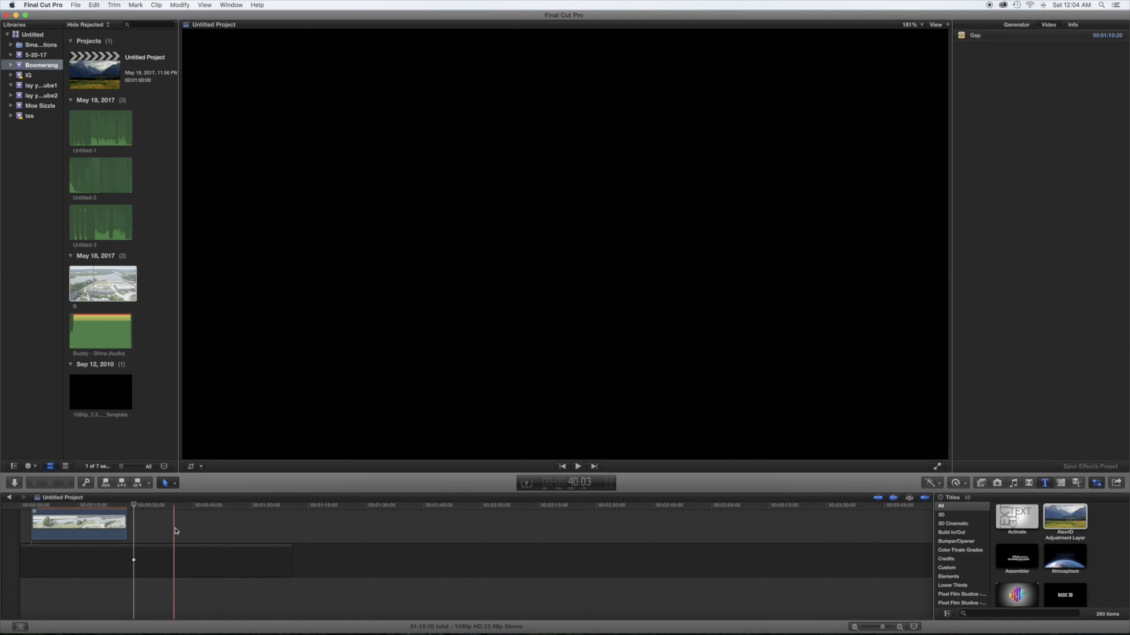
Play and scrub the trimmed clip from its first frame to its end to check the cut.
left_click_drag(125, 506, 34, 515)
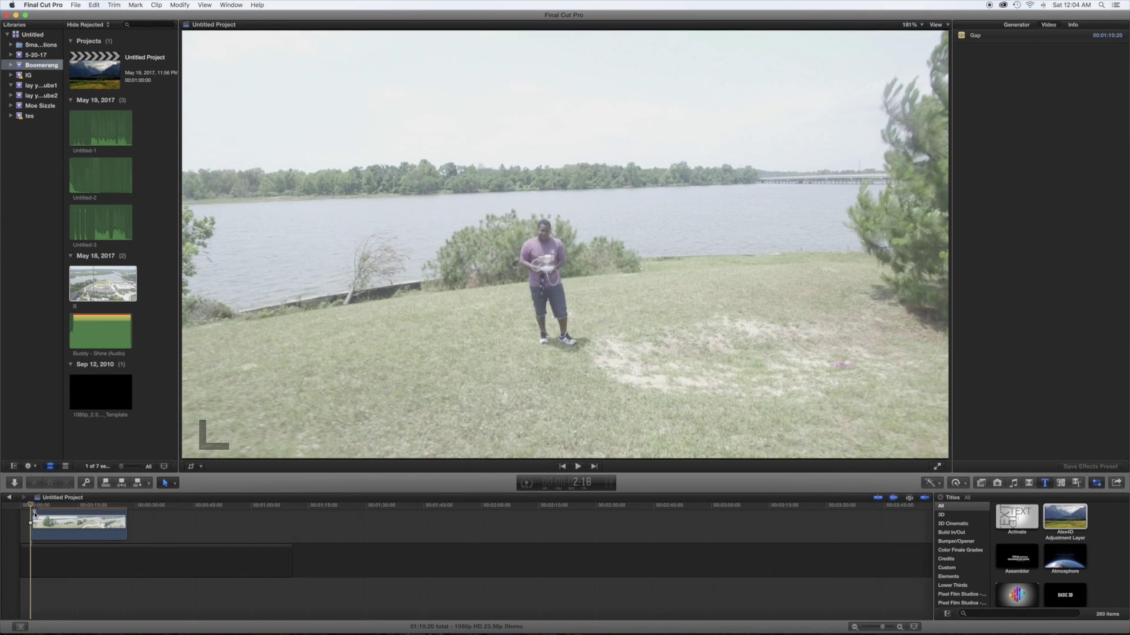
left_click(33, 515)
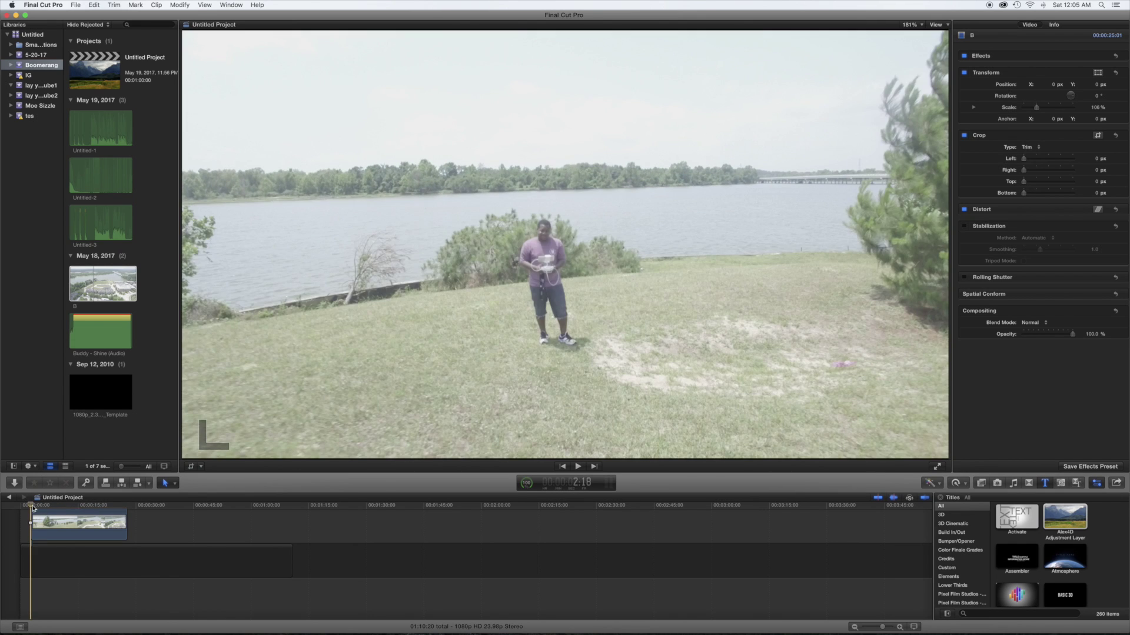
key("space")
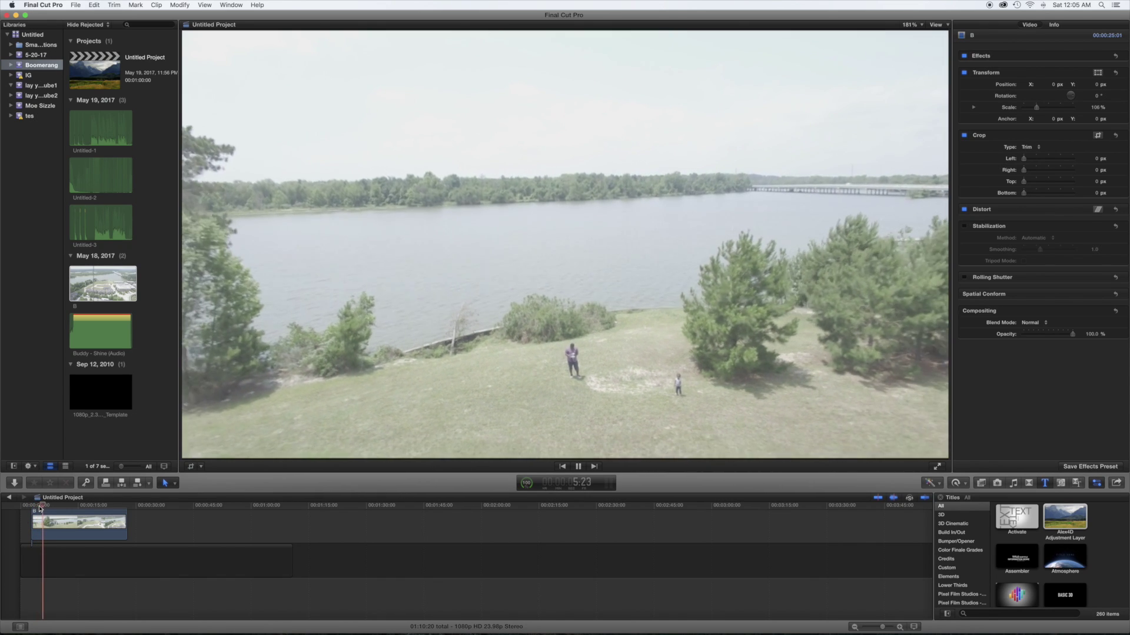
left_click_drag(40, 508, 119, 509)
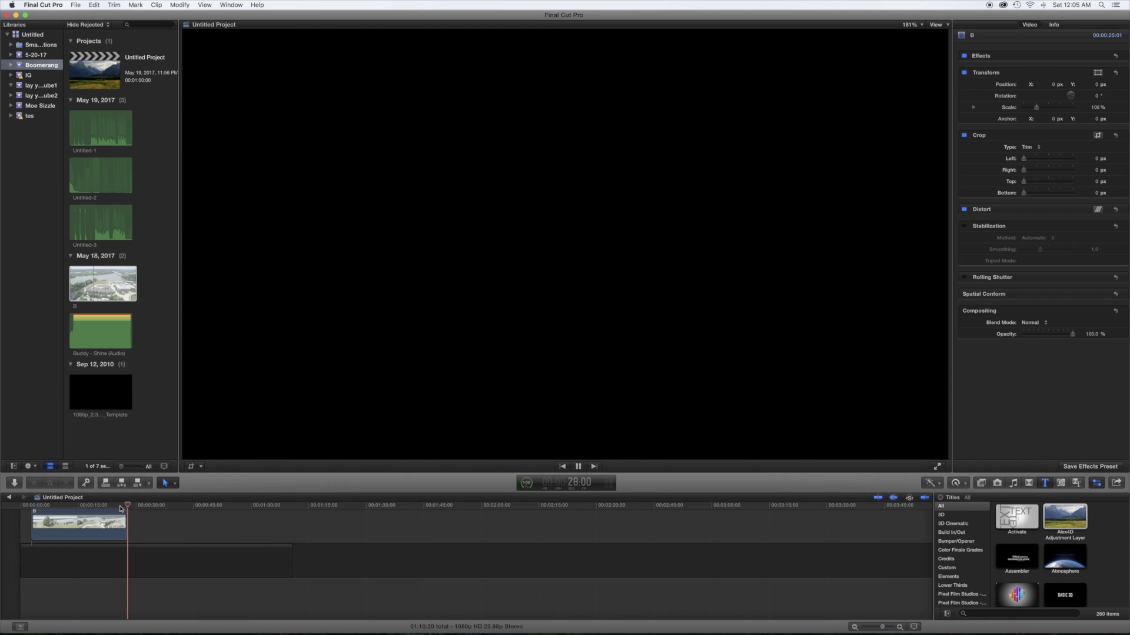
key("space")
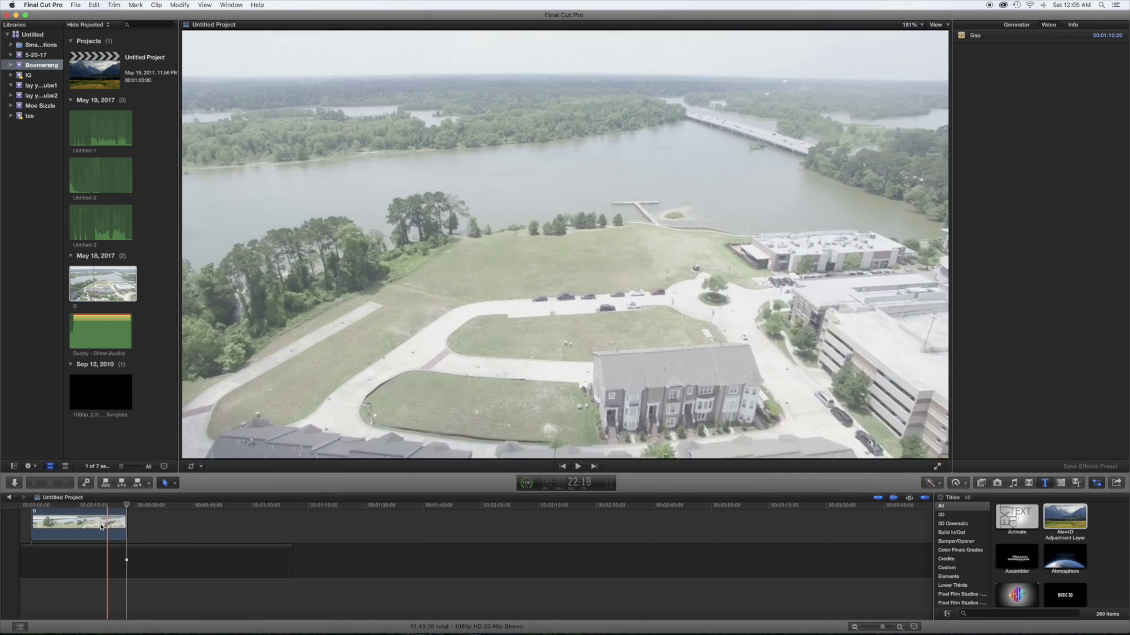
Display the retiming controls on clip B and speed it up to a duration of 4:15.
left_click(98, 526)
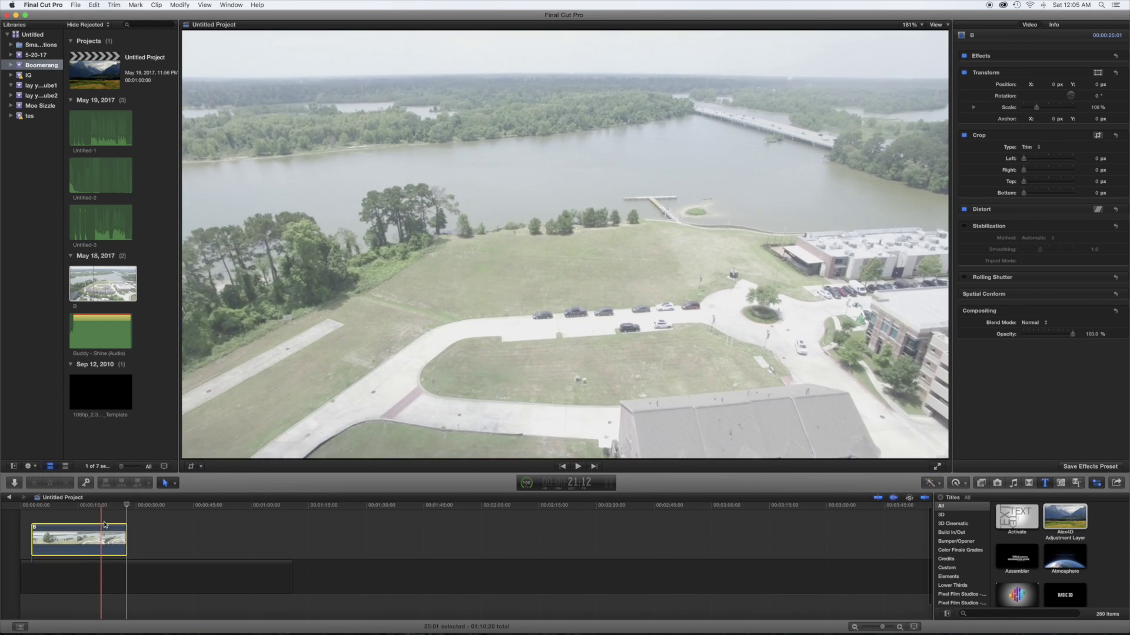
key("super+r")
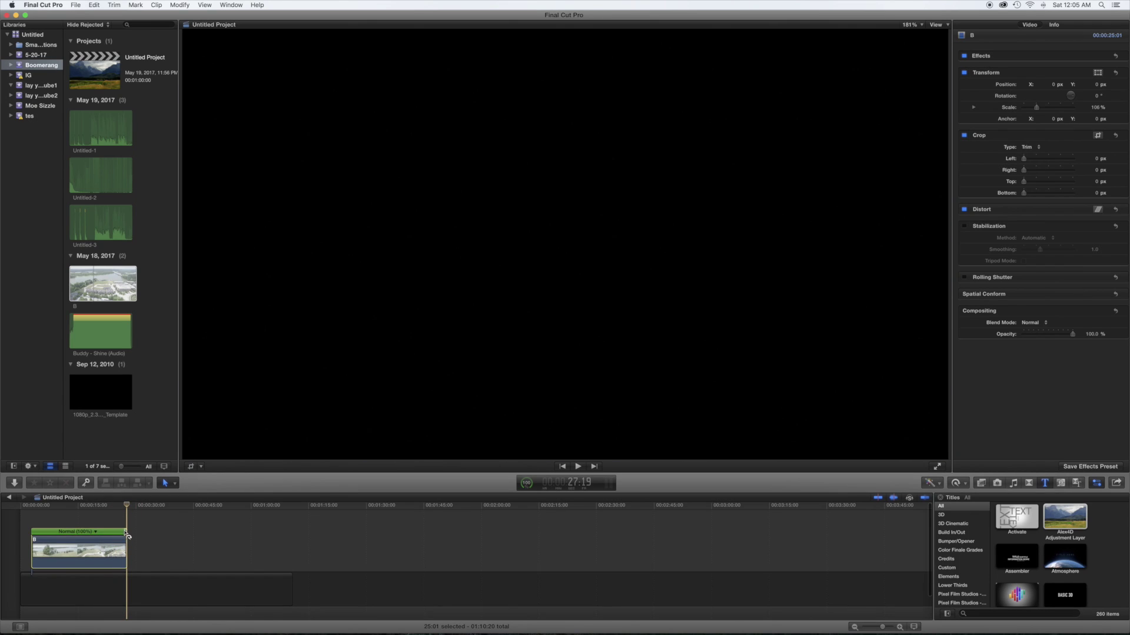
left_click_drag(127, 536, 45, 553)
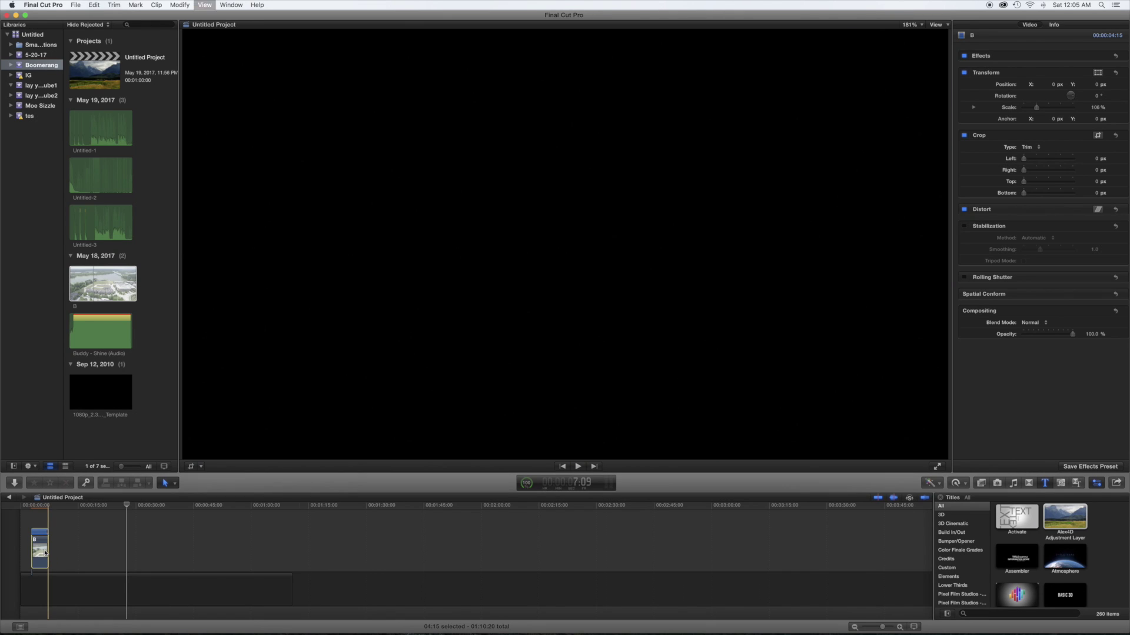
Speed up clip B further to Fast (700%), giving it a duration of 3:14.
key("super+equal")
key("super+equal")
key("super+equal")
key("super+equal")
scroll(159, 535, "left", 7)
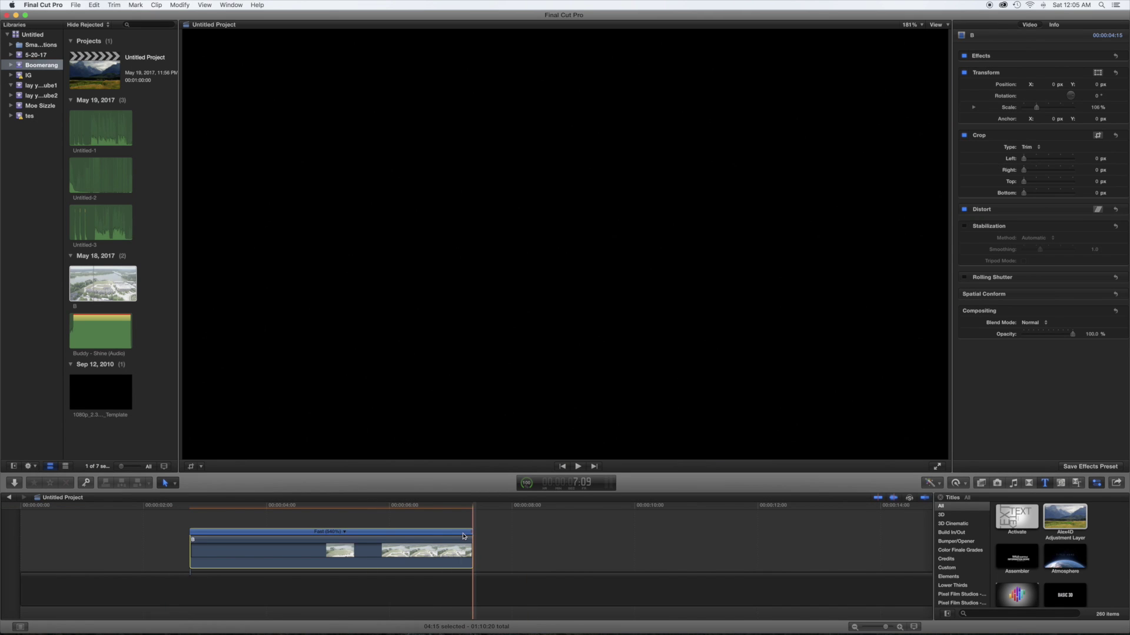
left_click_drag(463, 536, 408, 539)
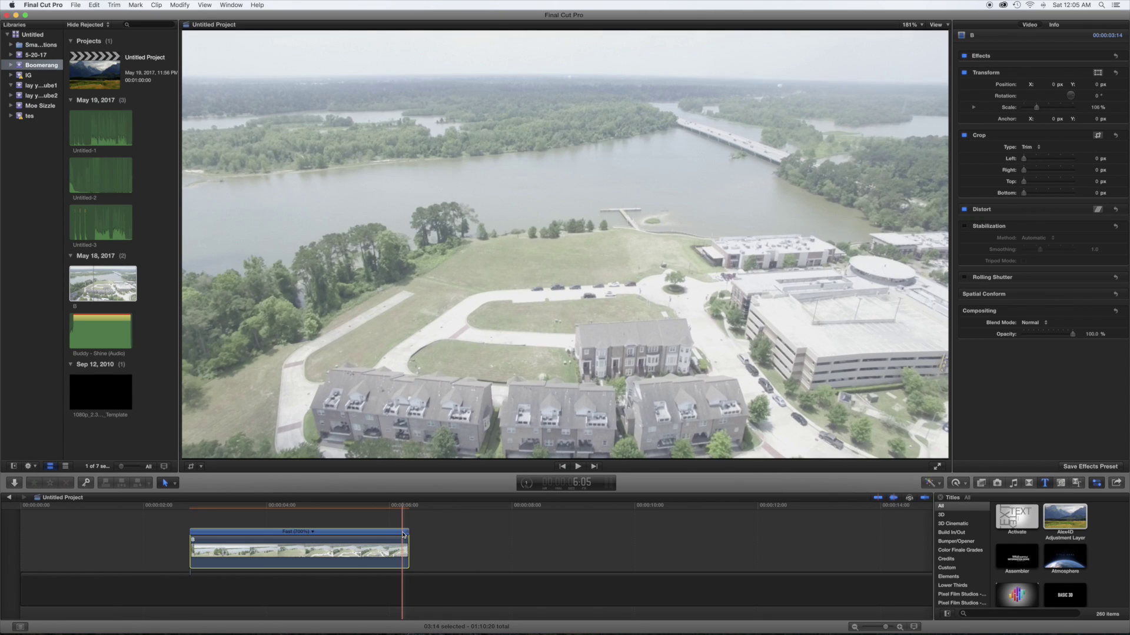
Move the sped-up clip to the start of the timeline and place a copy directly after it.
left_click_drag(330, 541, 154, 542)
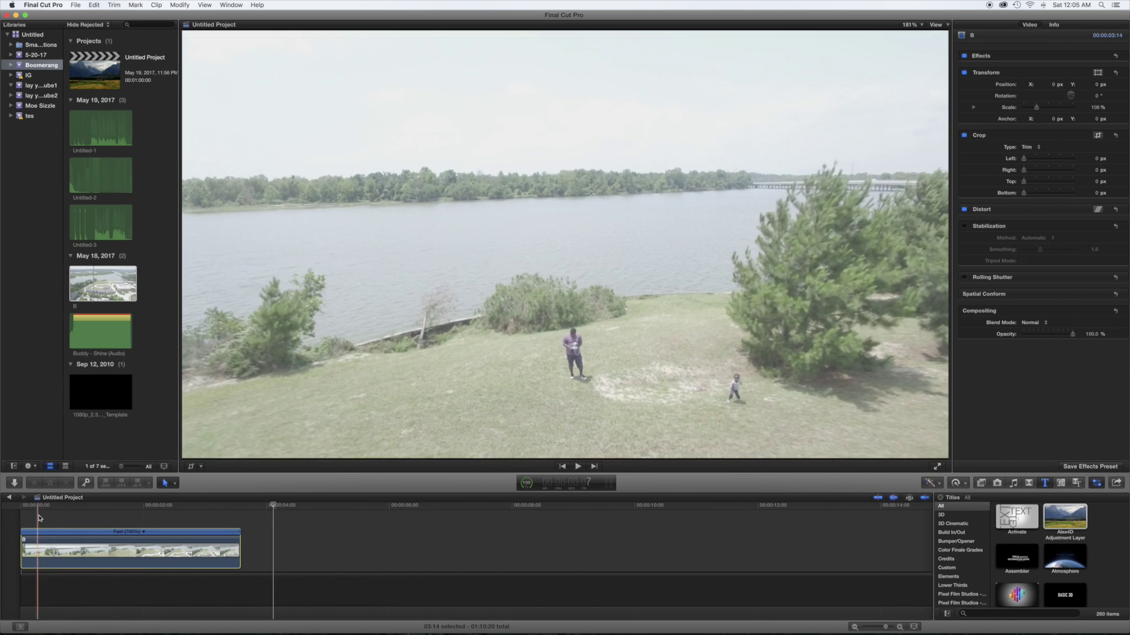
left_click(38, 516)
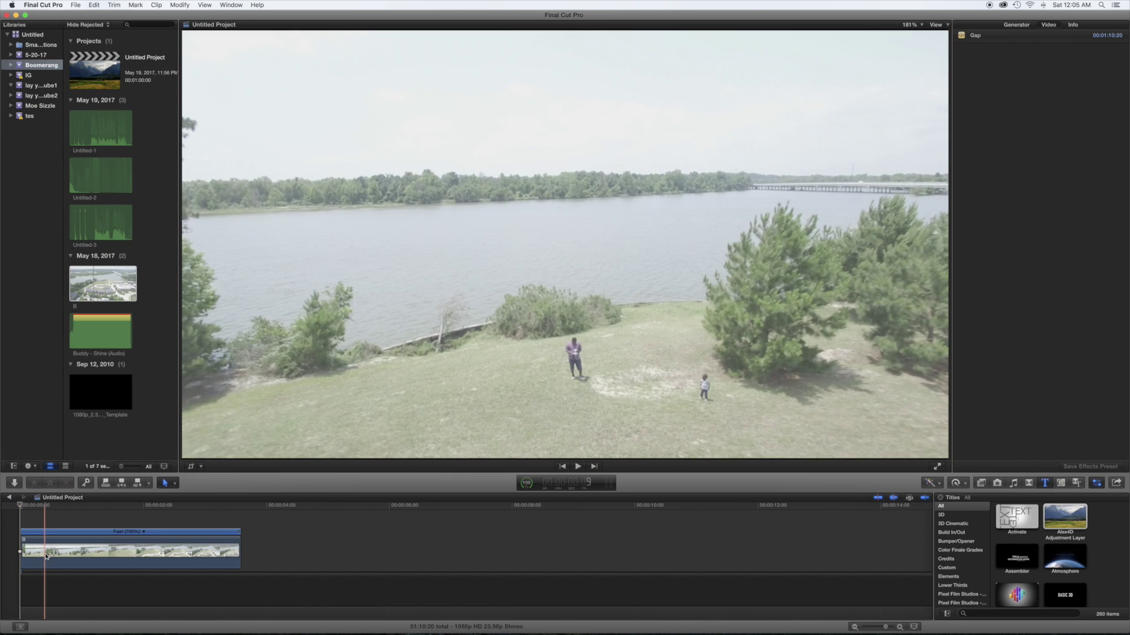
left_click(47, 553)
left_click_drag(80, 554, 304, 546)
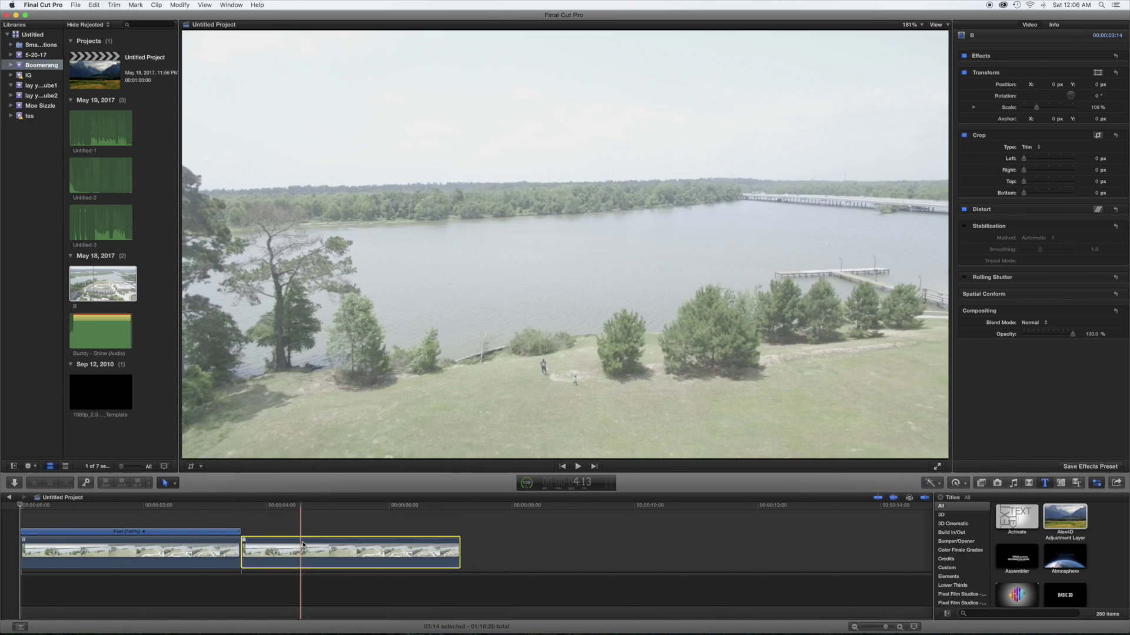
Reverse the second copy of the clip and play the forward and reversed pair from the start.
left_click(941, 485)
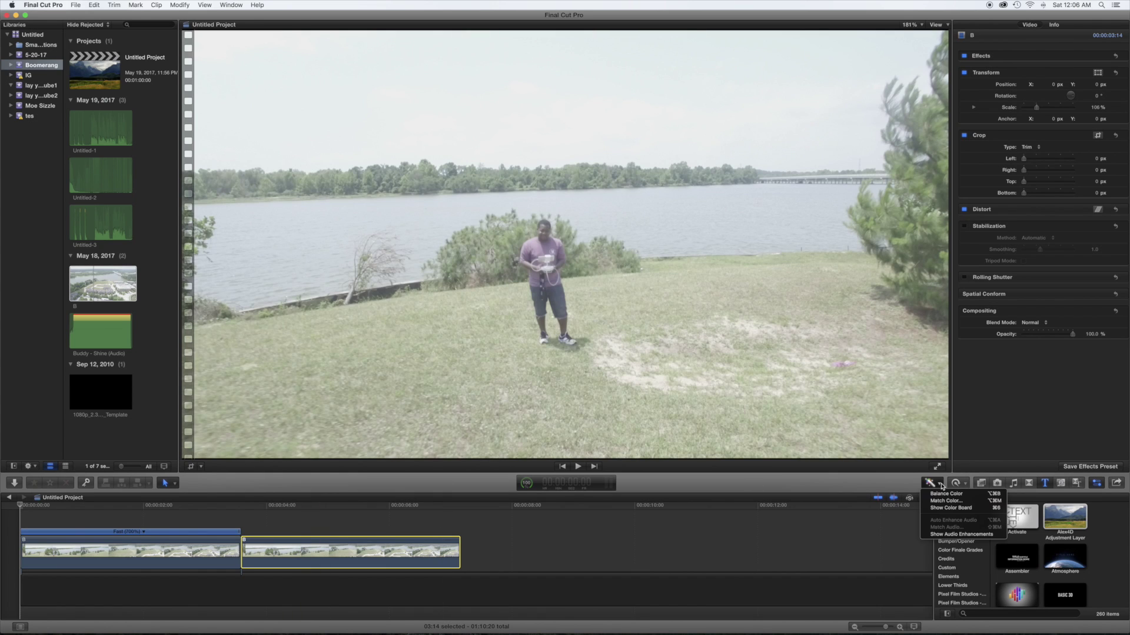
left_click(960, 486)
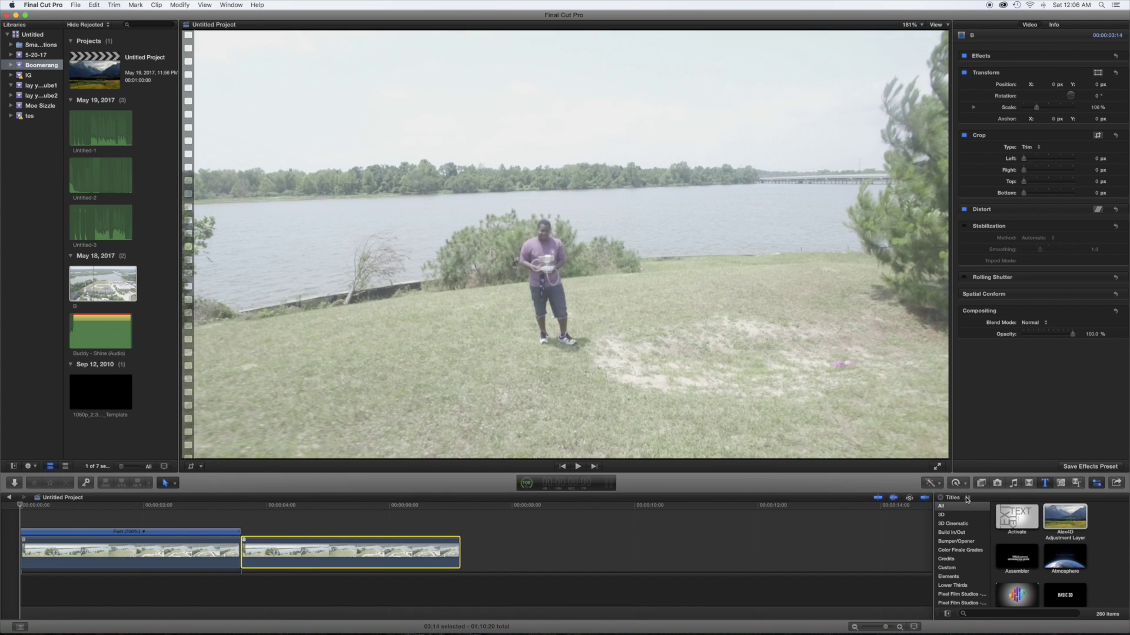
left_click(965, 485)
left_click(981, 541)
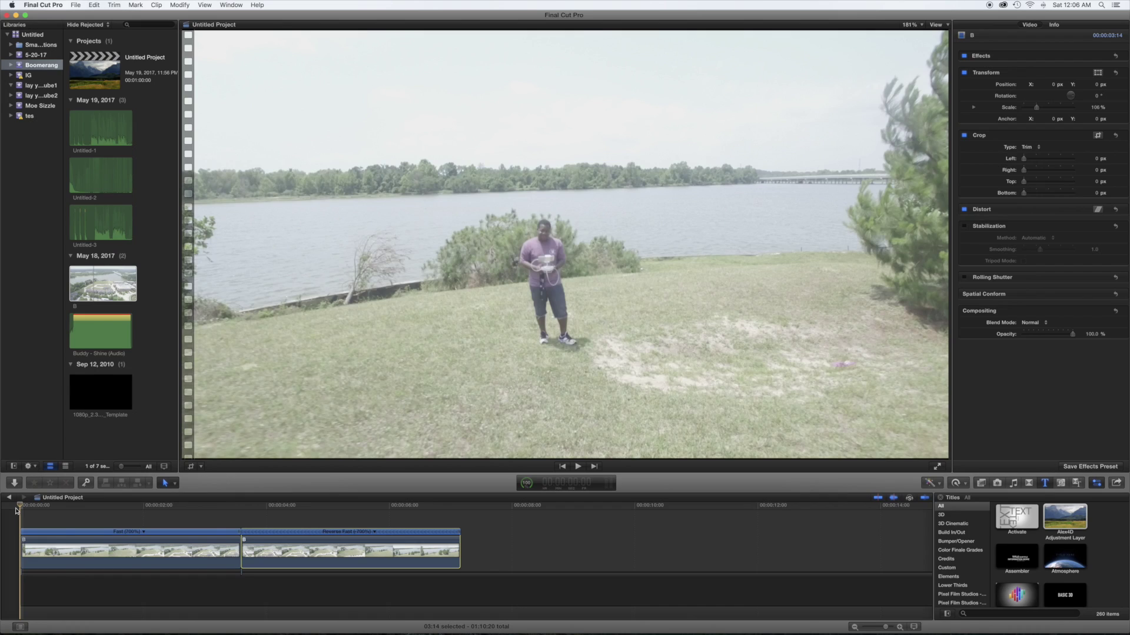
key("space")
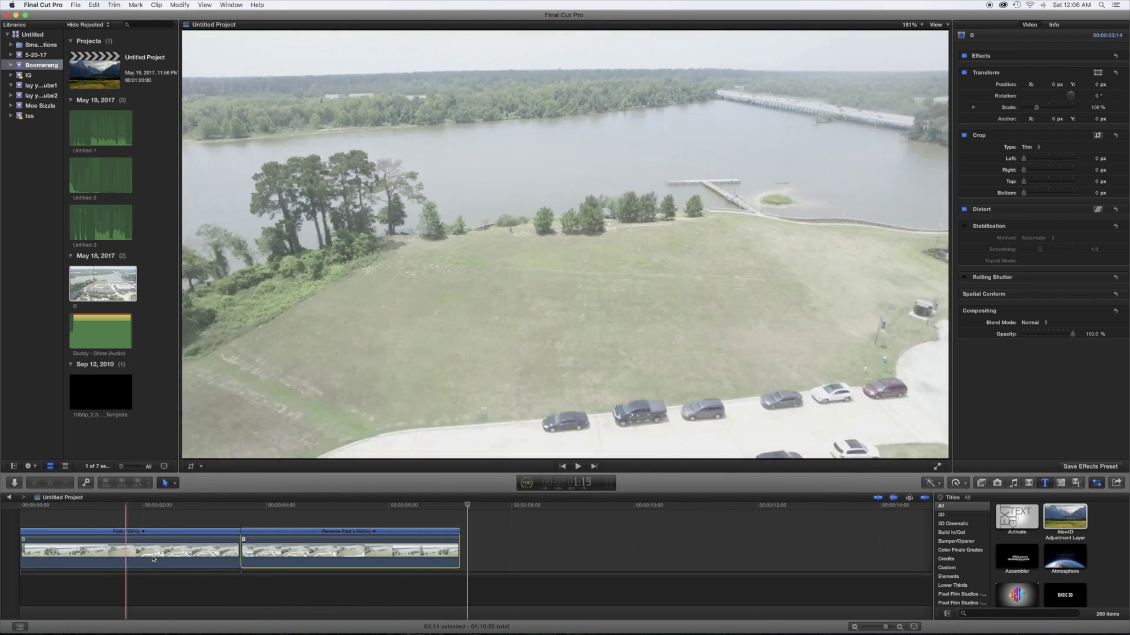
Add three more clip copies end to end after the reversed clip and play the sequence from the start.
left_click_drag(152, 559, 306, 544)
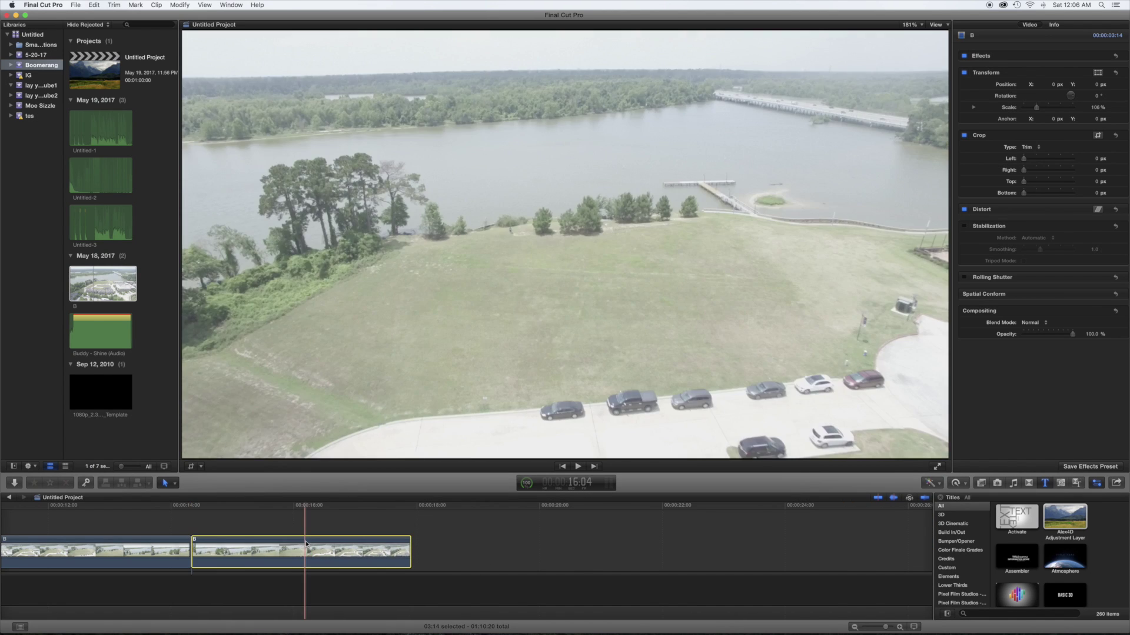
scroll(306, 544, "left", 10)
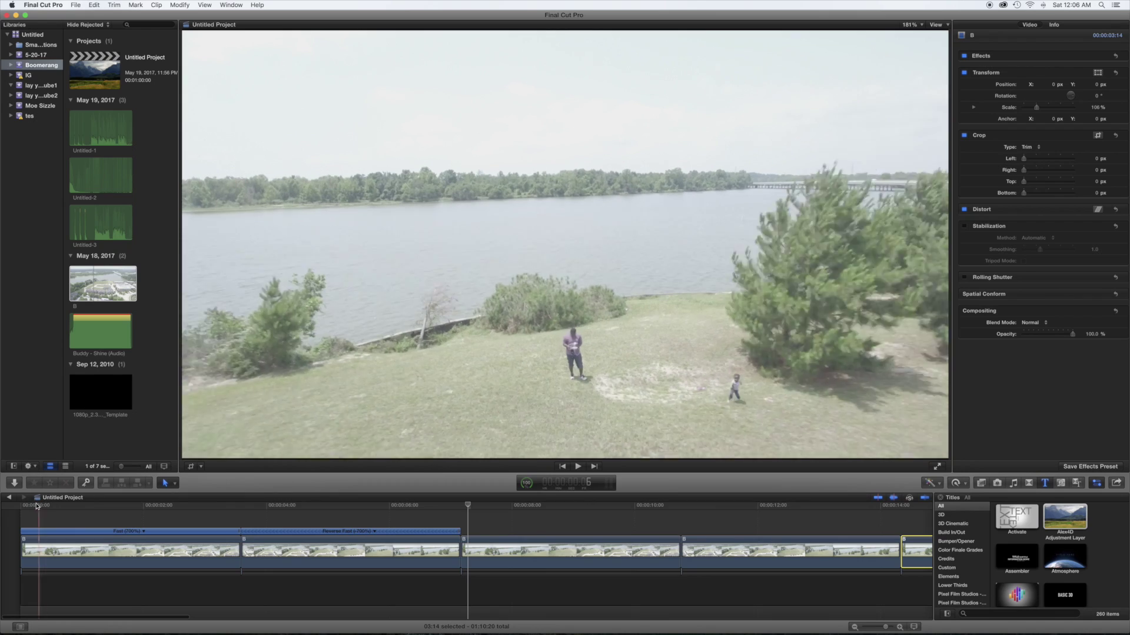
left_click_drag(36, 505, 3, 504)
key("super+minus")
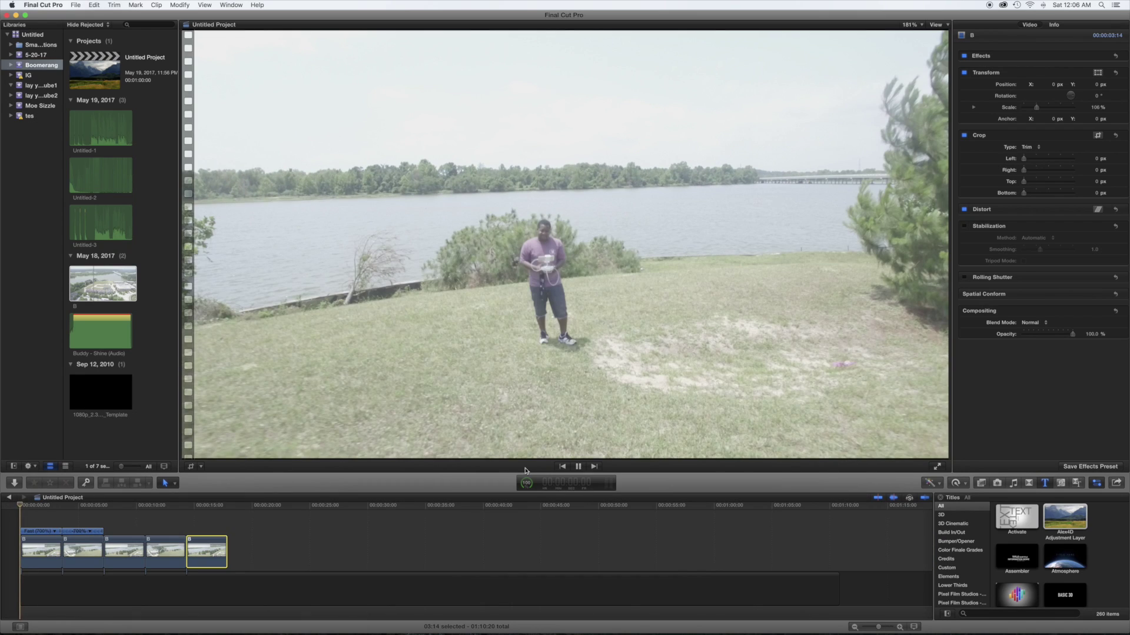
key("space")
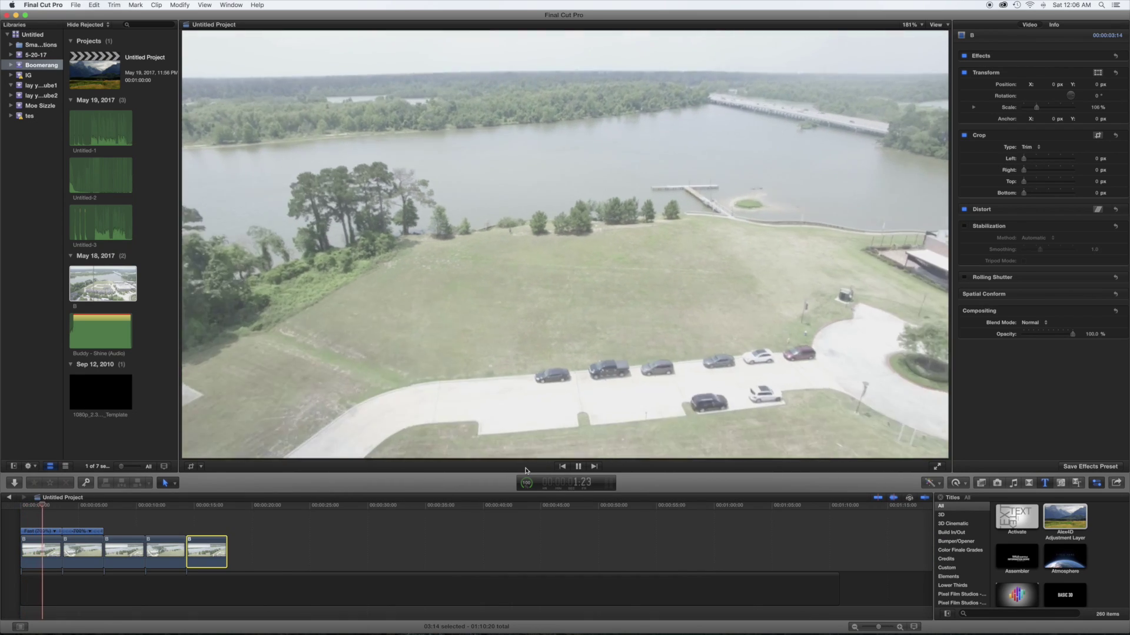